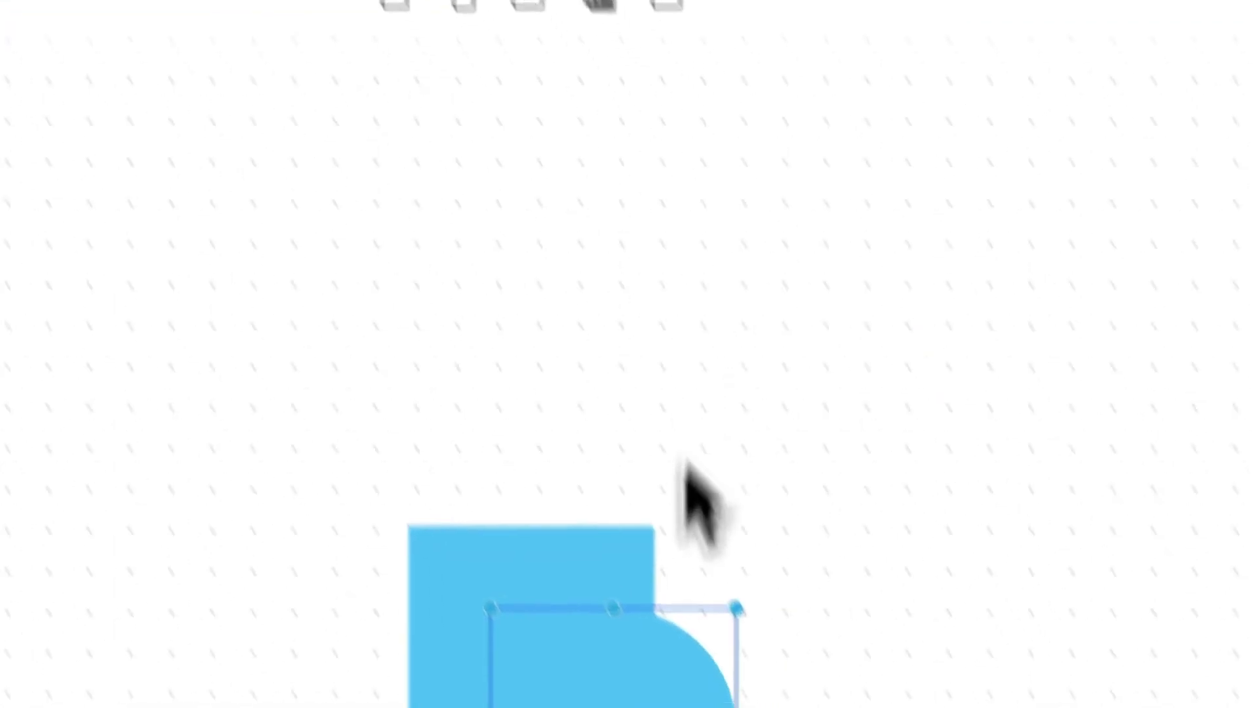
Place the circle beside the square, then insert a triangle and drag it to the top.
drag(679, 600, 750, 546)
click(587, 62)
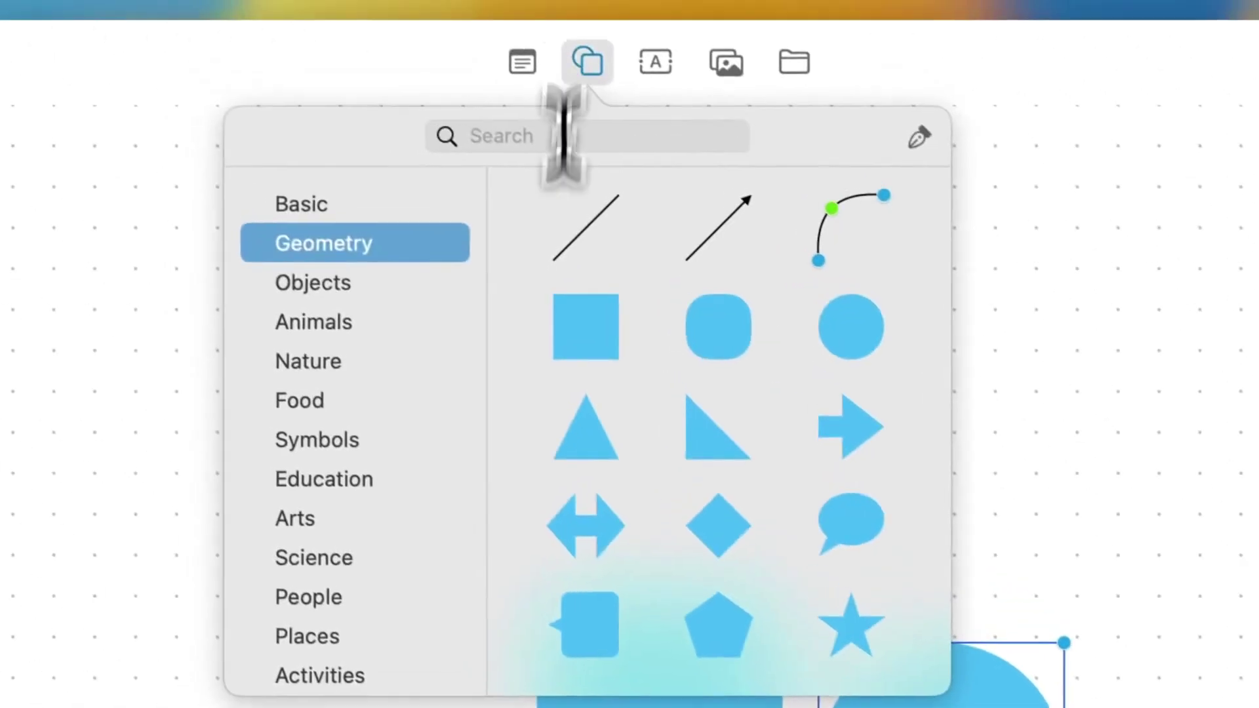
click(622, 266)
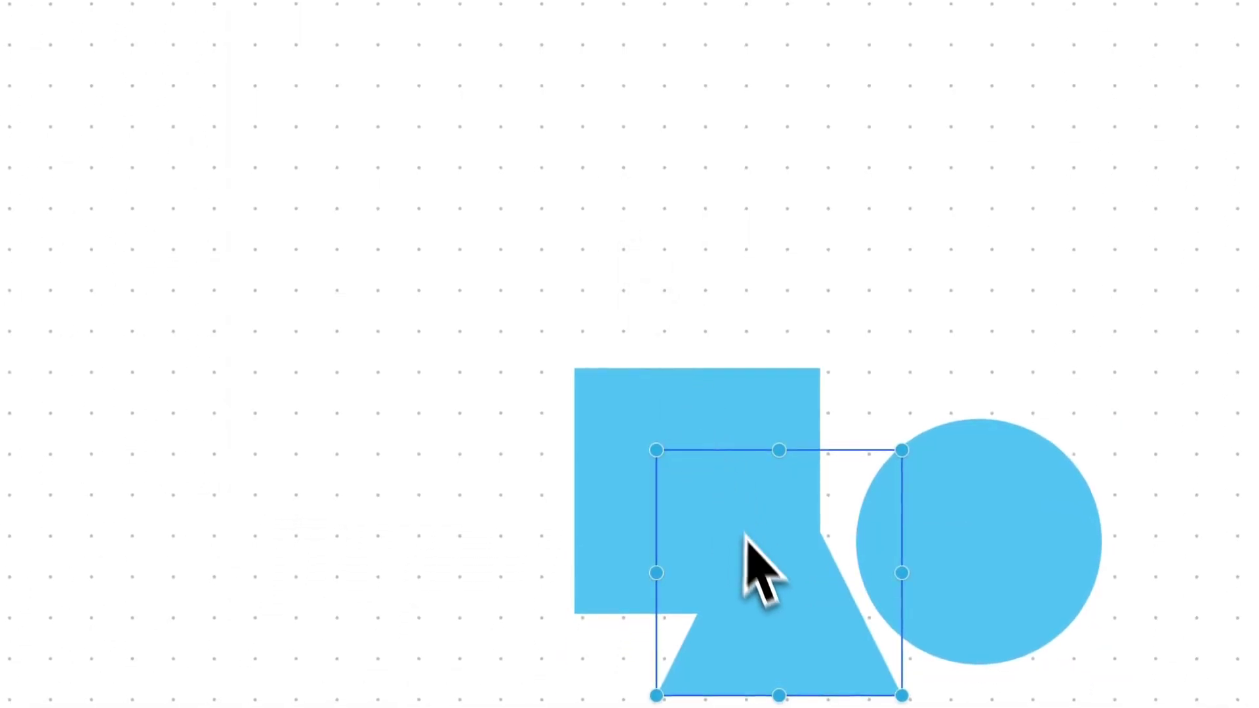
drag(745, 547, 497, 212)
click(682, 62)
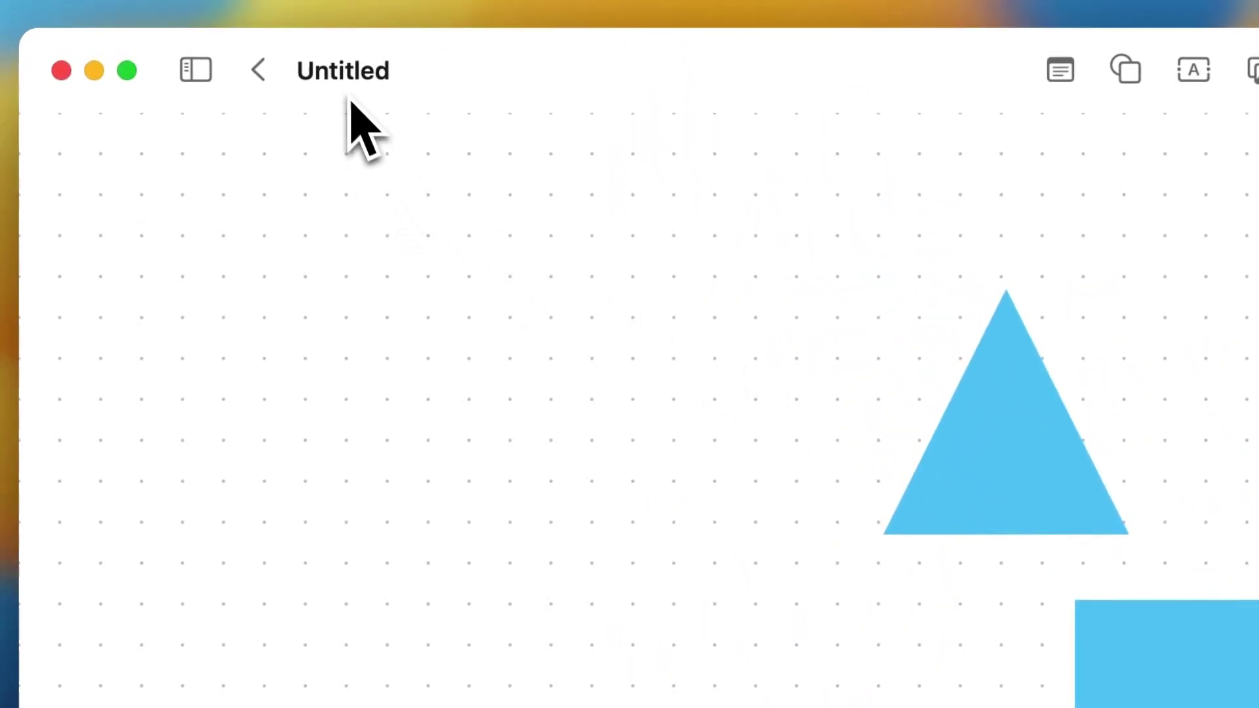
Rename the untitled board to 'Test Board'.
click(346, 74)
text(Test Board)
key(Return)
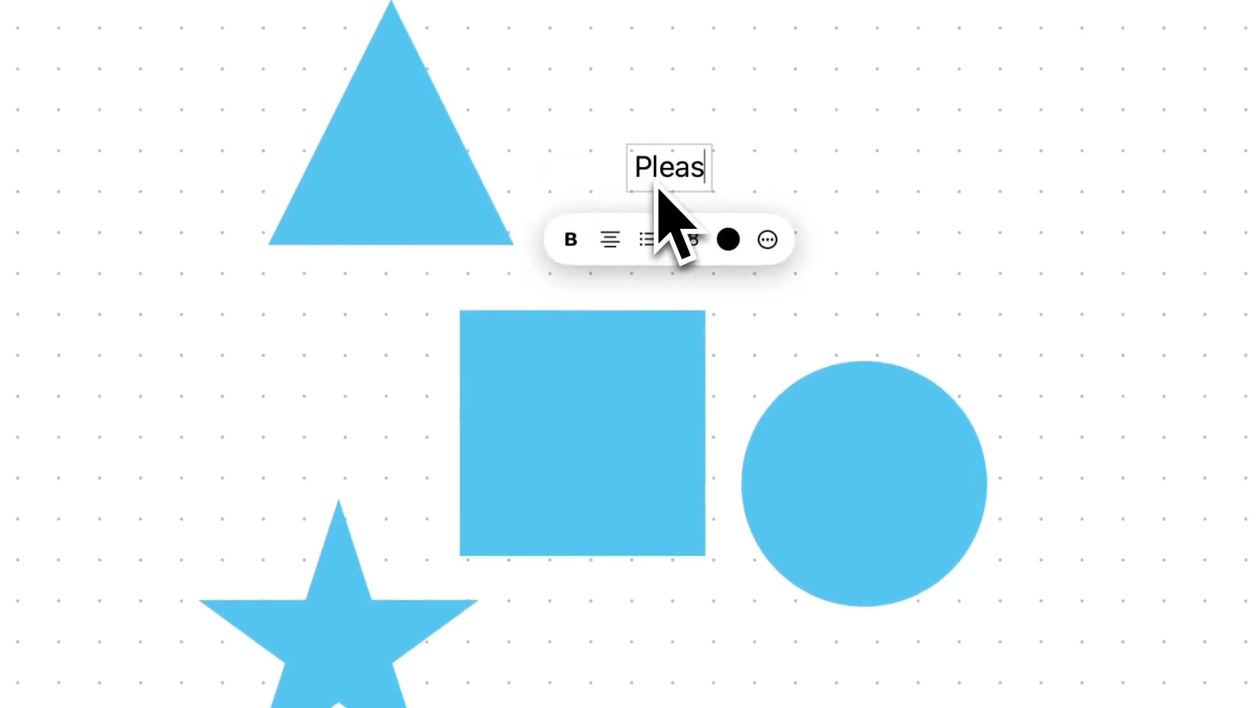
text(e s)
text(ubscirb)
key(BackSpace)
text(ribe)
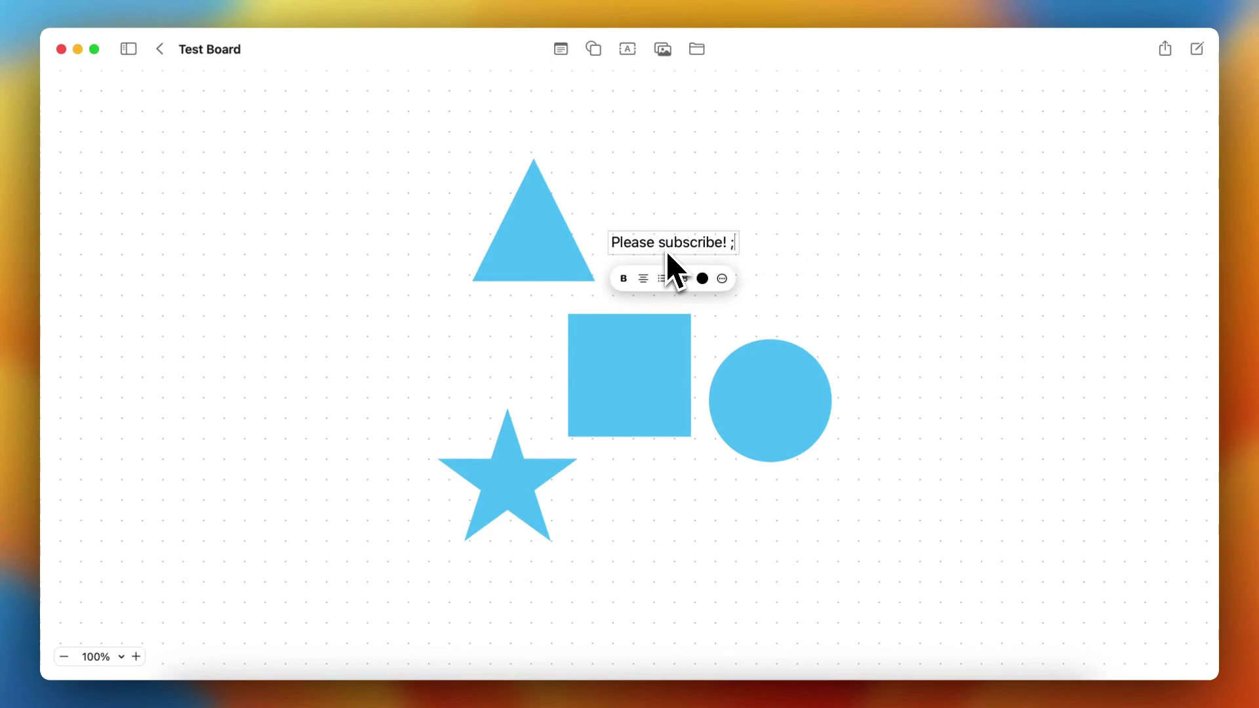
click(837, 299)
drag(694, 251, 724, 267)
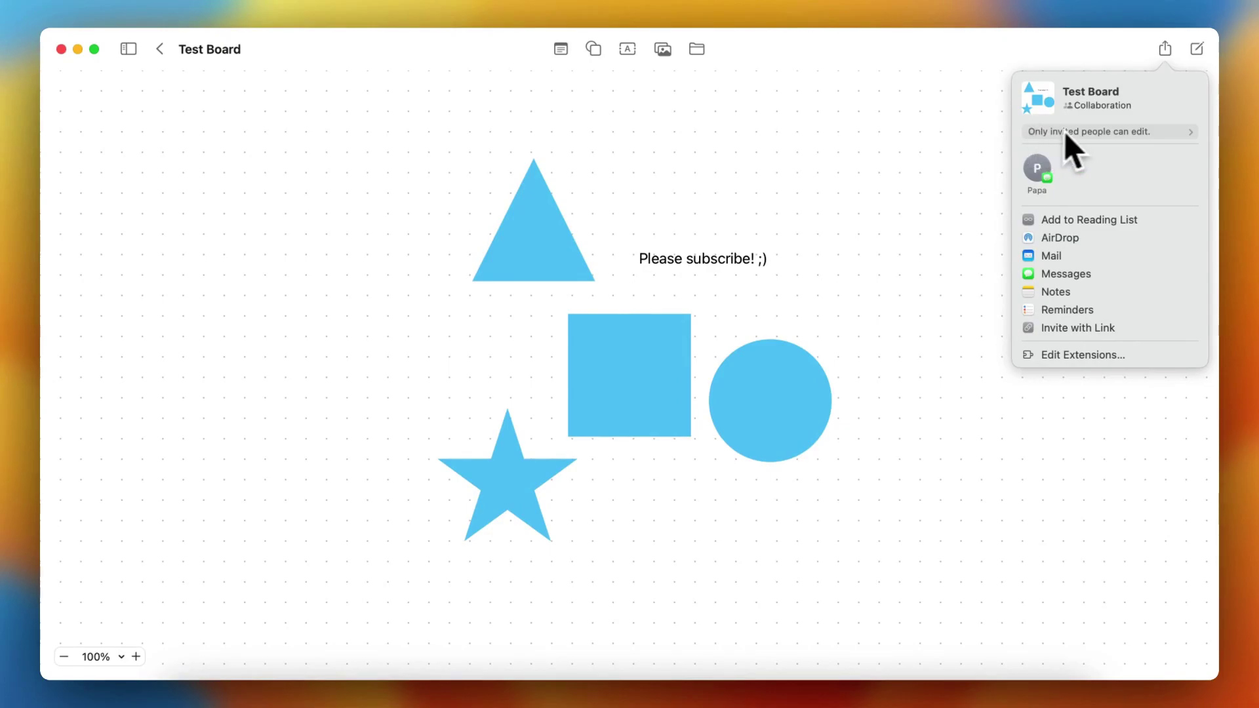
Expand the access options and keep Who can access set to Only invited people.
click(1103, 131)
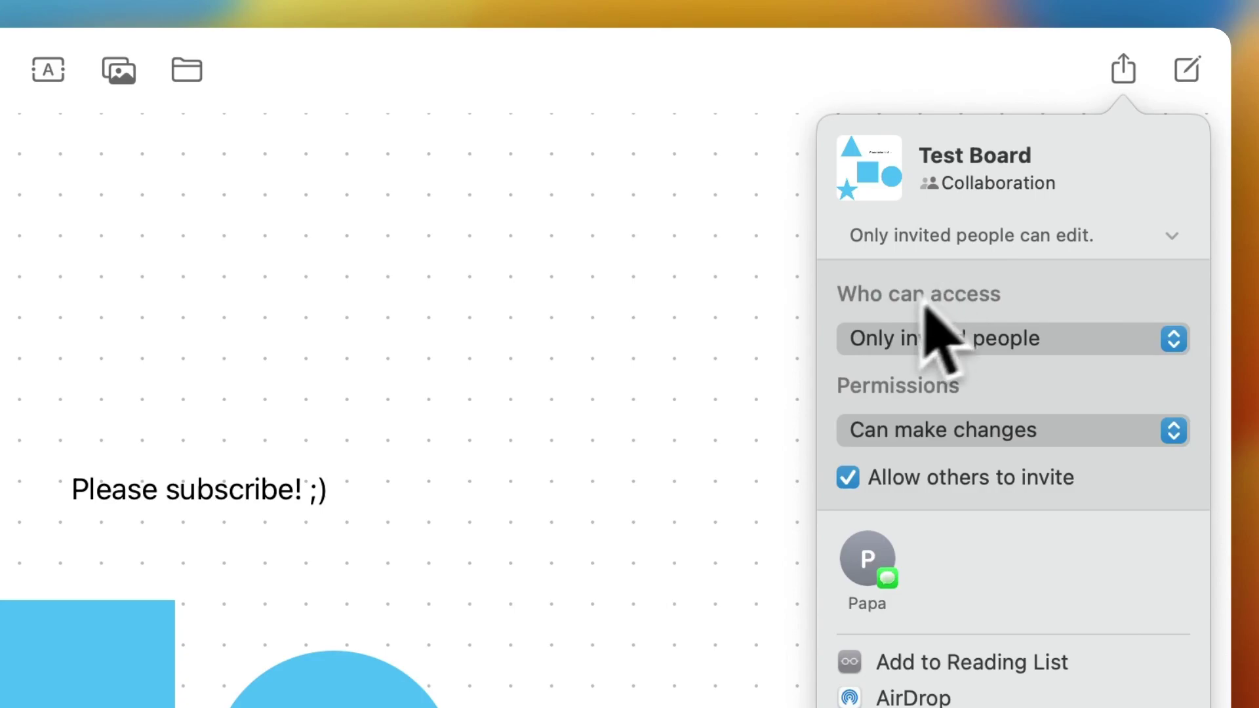
click(863, 334)
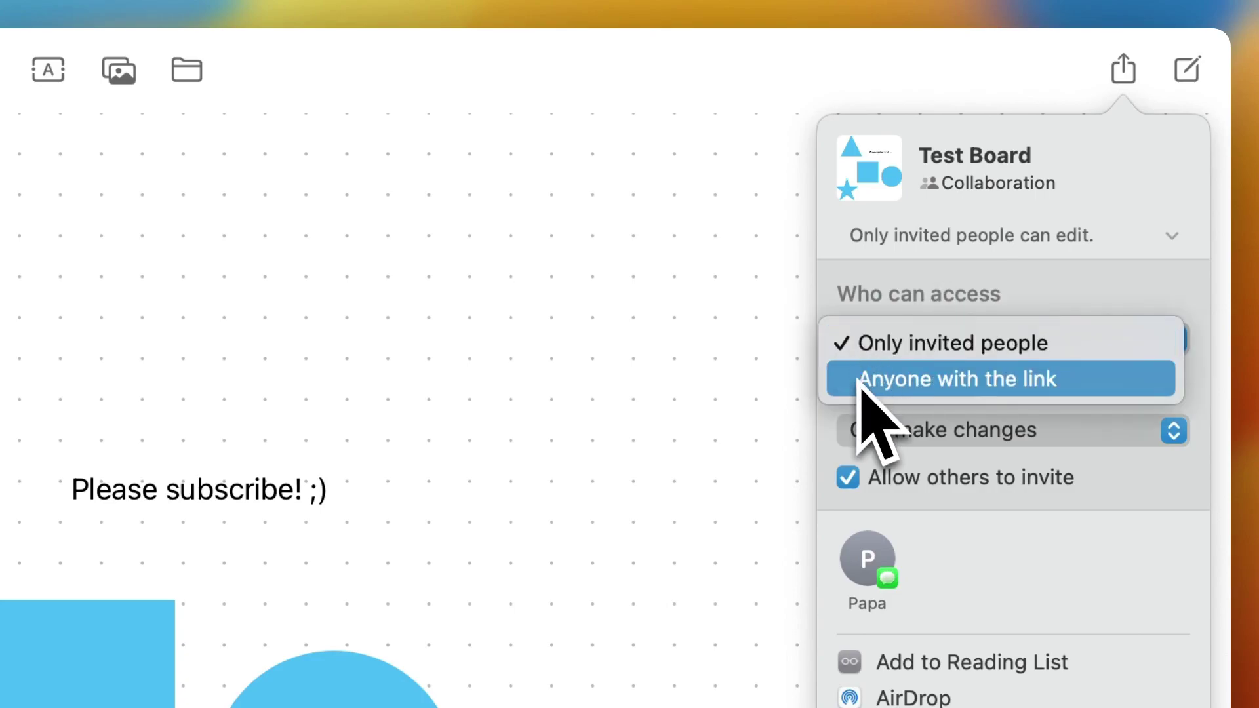
click(844, 314)
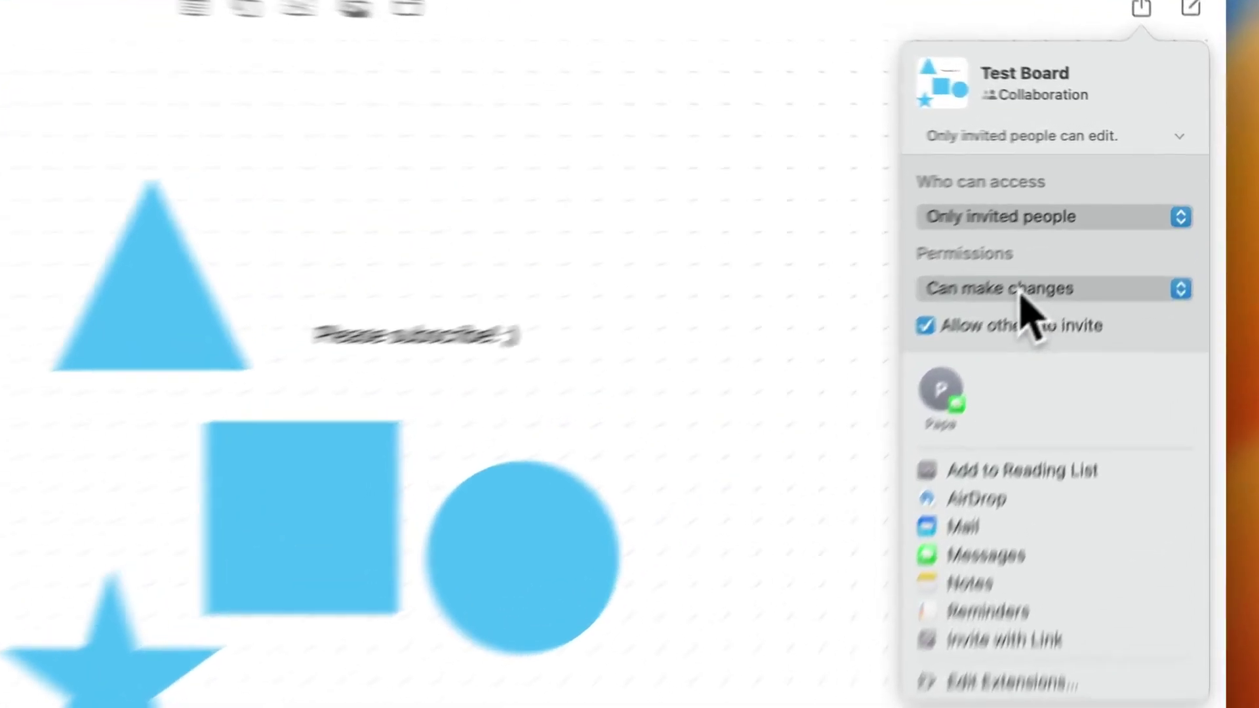
Set permissions to Can make changes and turn off Allow others to invite.
click(1057, 228)
click(1068, 246)
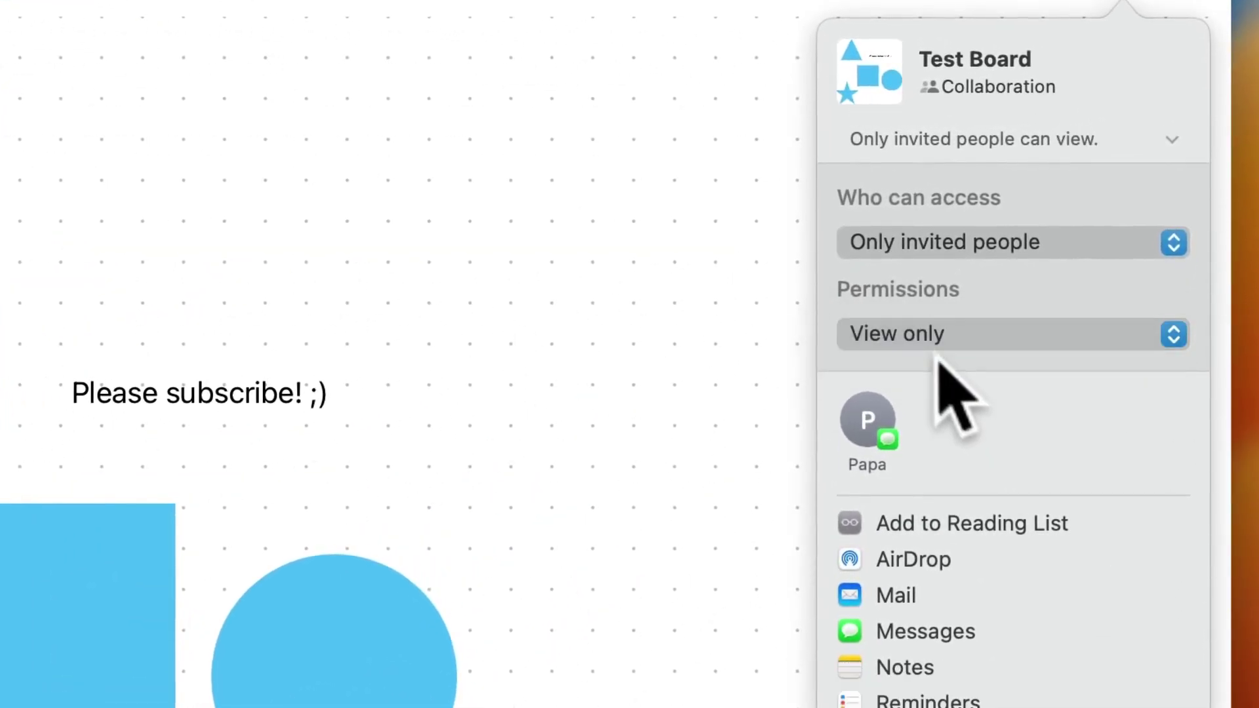
click(892, 331)
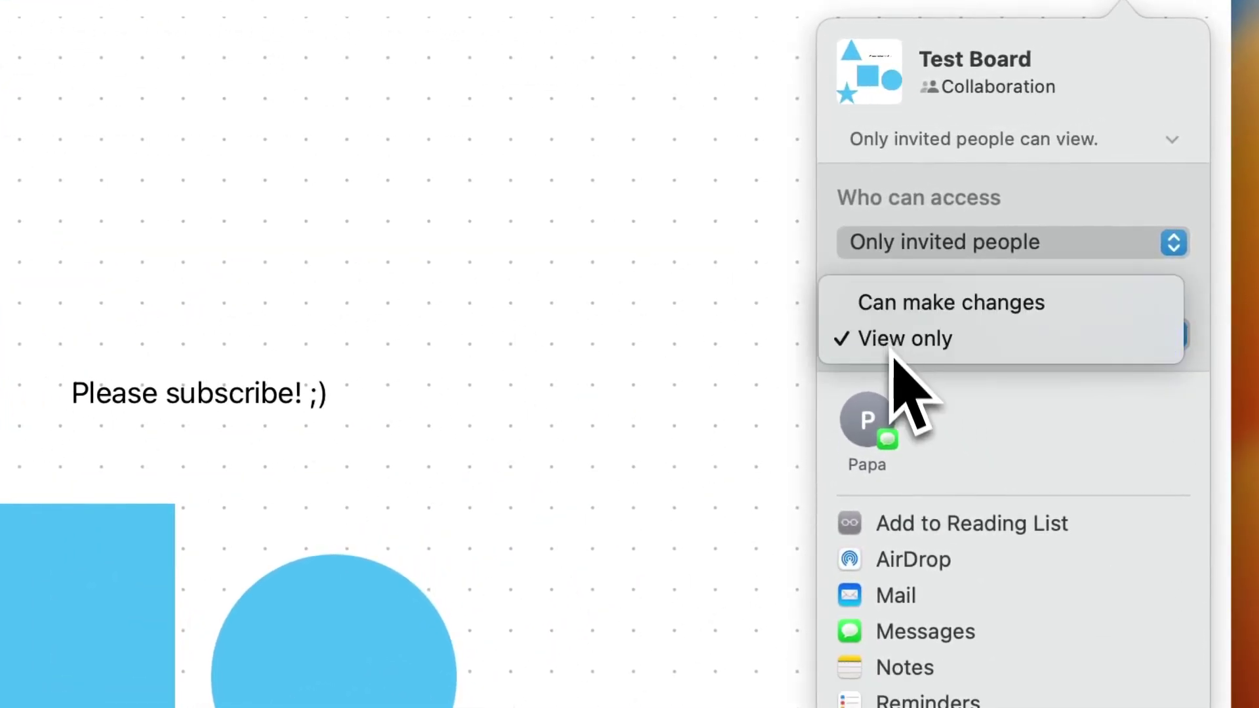
click(871, 313)
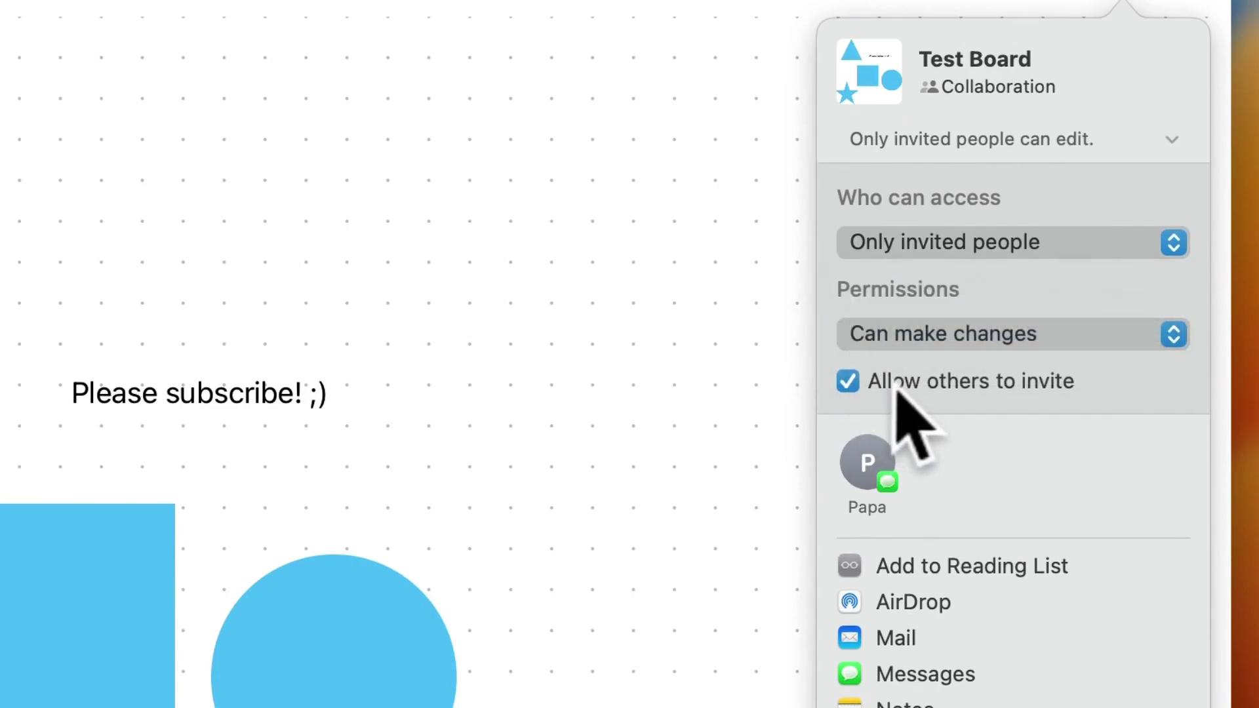
click(848, 382)
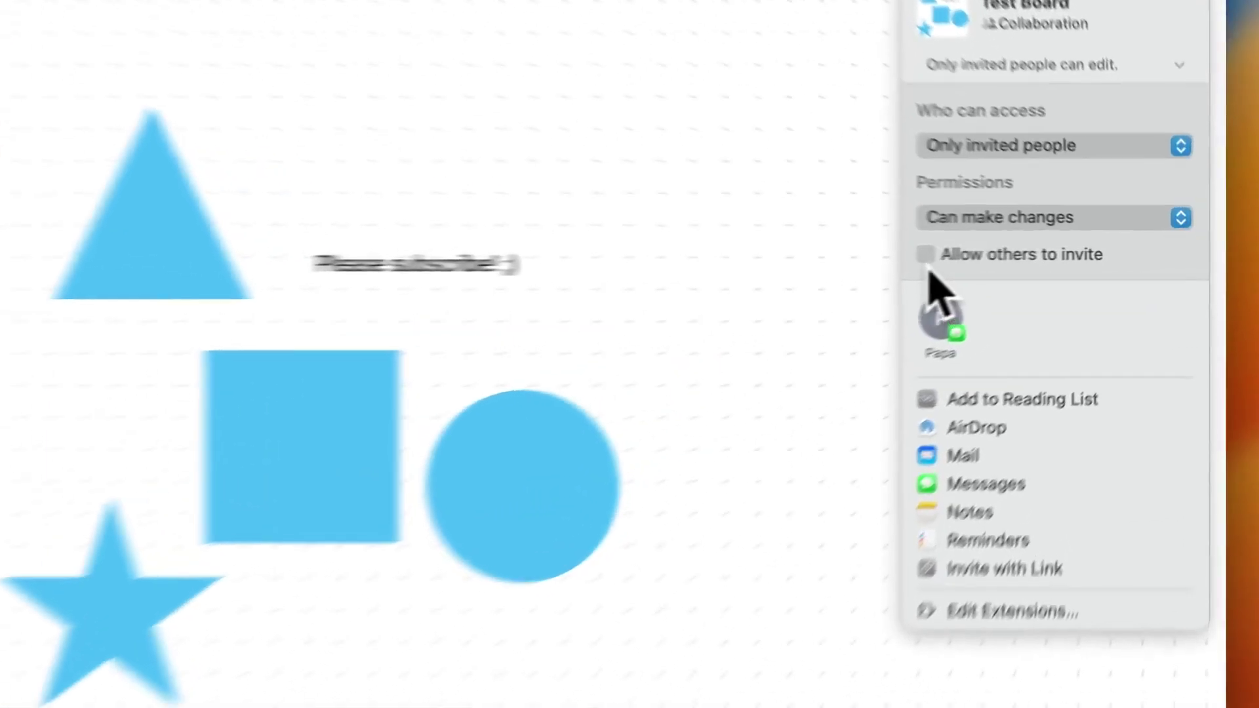
click(1028, 253)
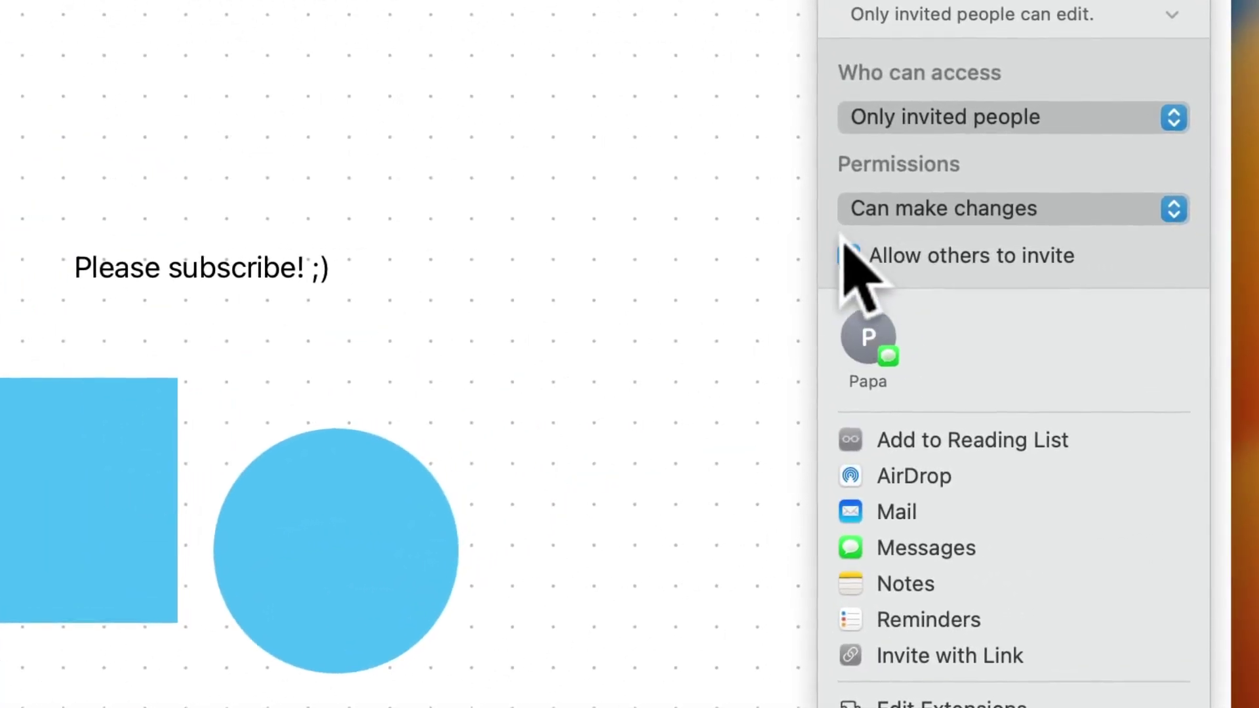
click(844, 251)
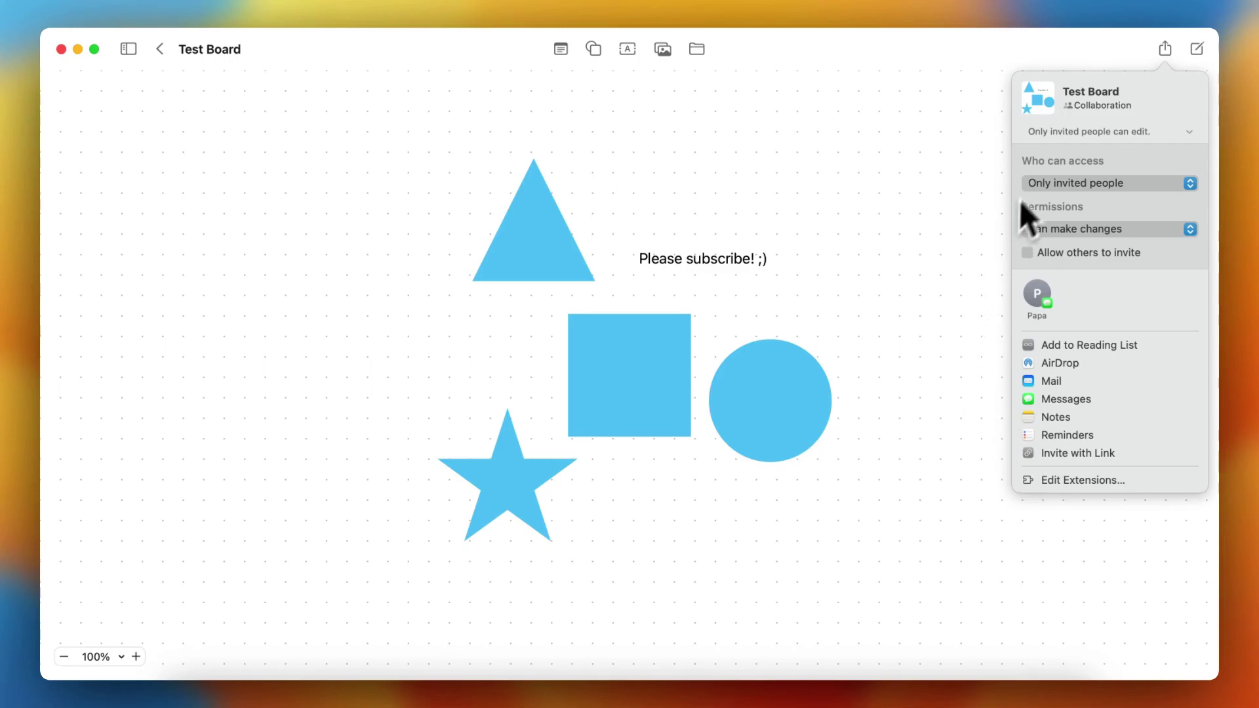
Collapse the access options and dismiss the Share popover.
click(1053, 132)
click(885, 187)
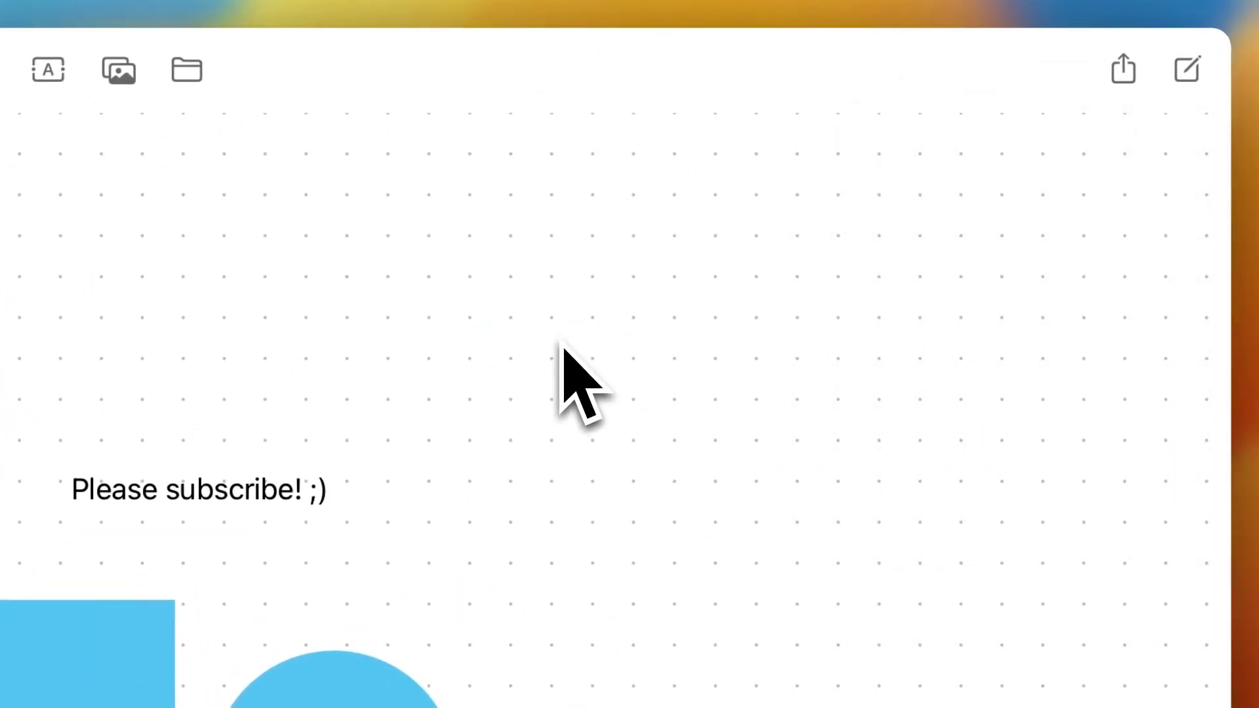